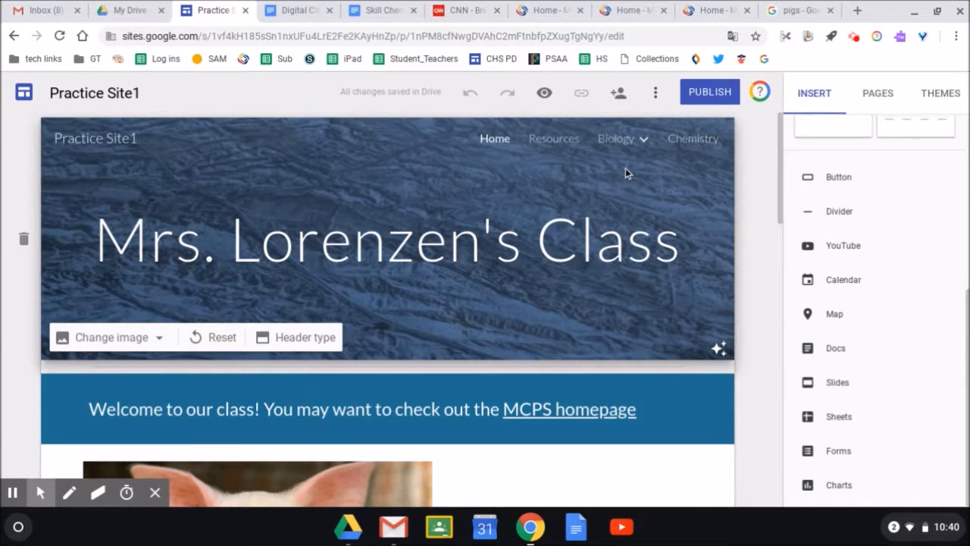
Open the Videos page under Biology in Practice Site1 for editing.
mouse_move(647, 147)
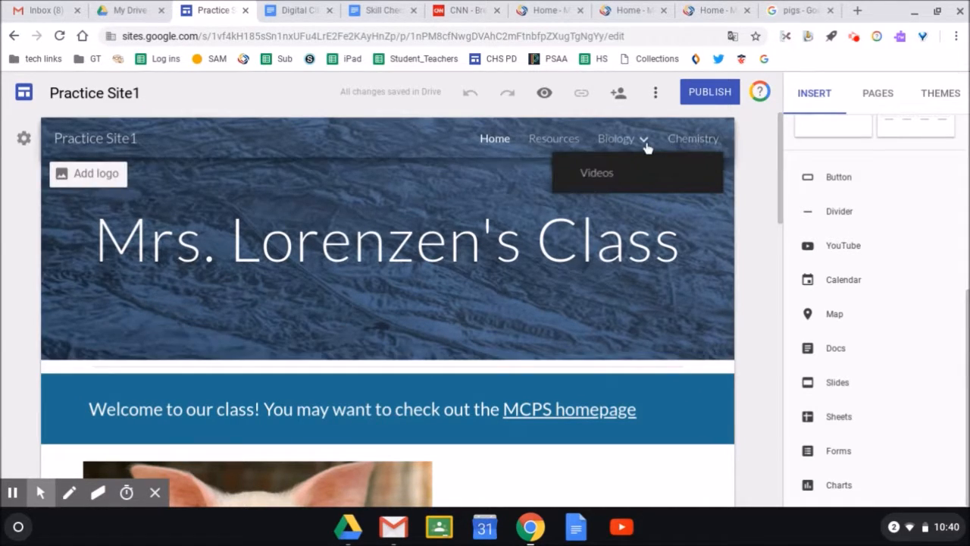
left_click(602, 174)
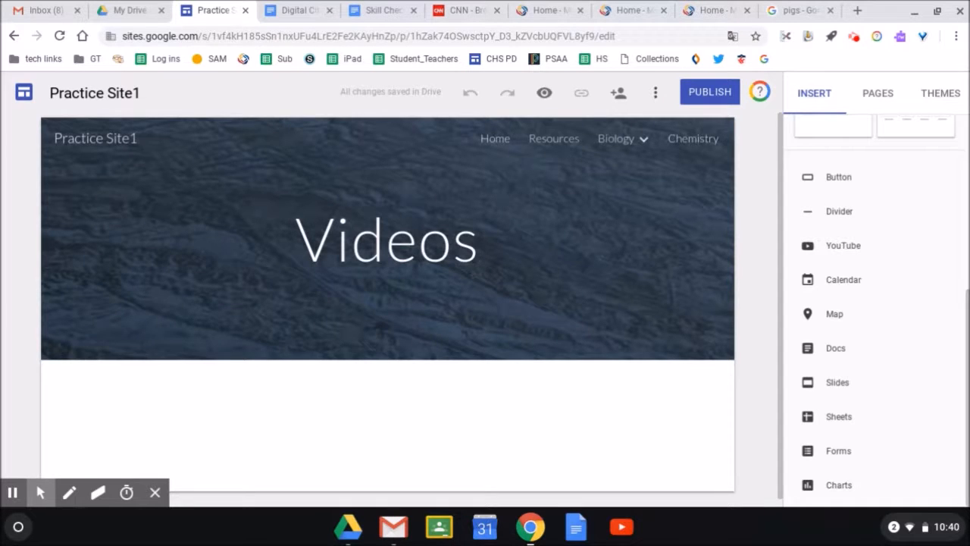
Embed the YouTube video 'Biology: Cell Structure I Nucleus Medical Media', found by searching 'cel'.
left_click(841, 250)
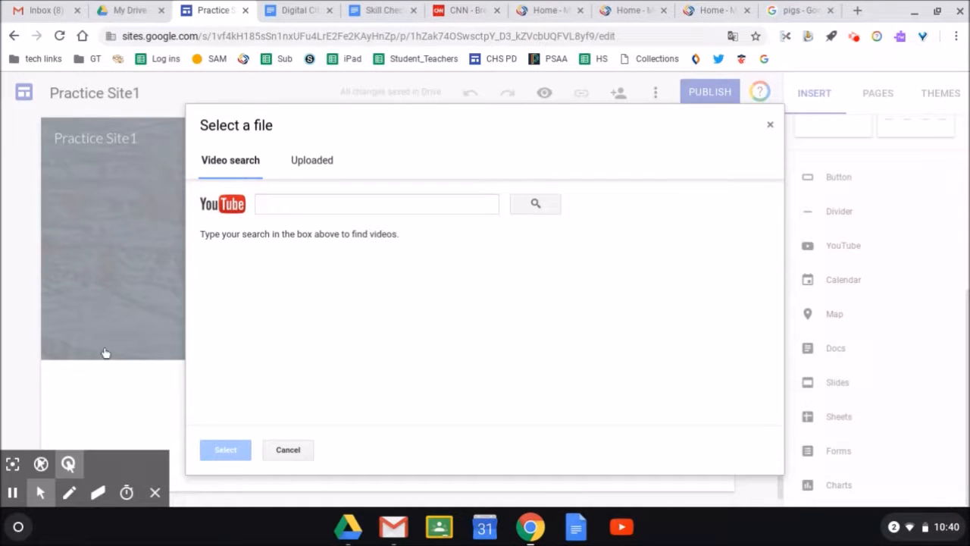
left_click(310, 205)
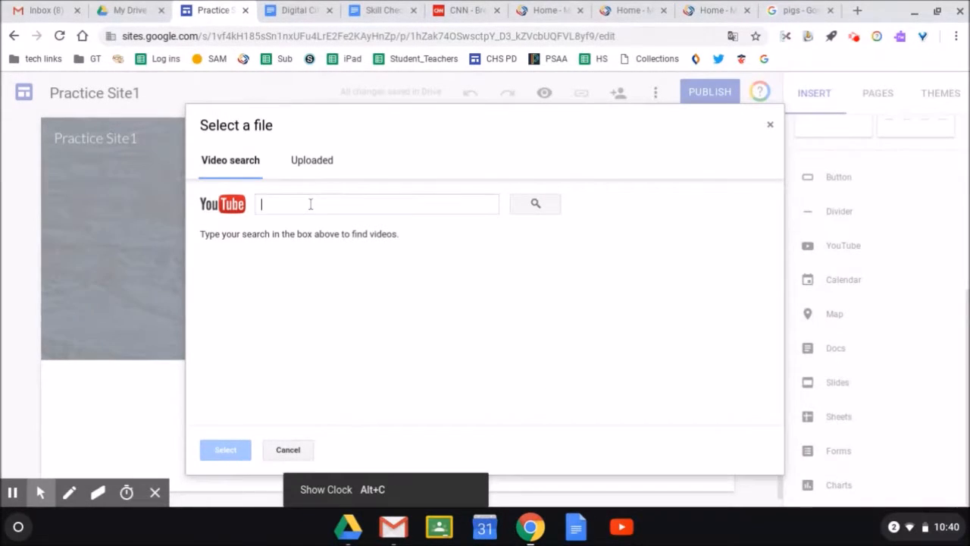
type("cells")
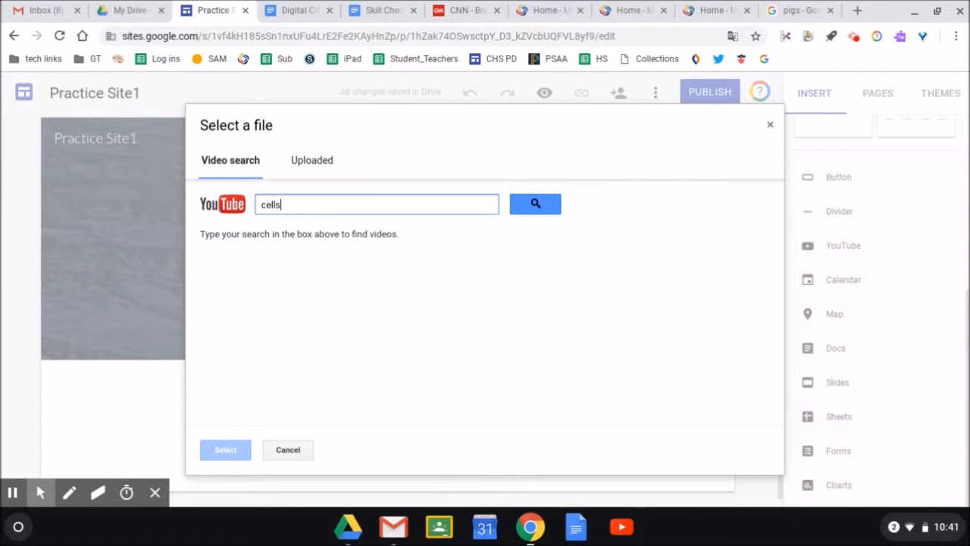
key("Return")
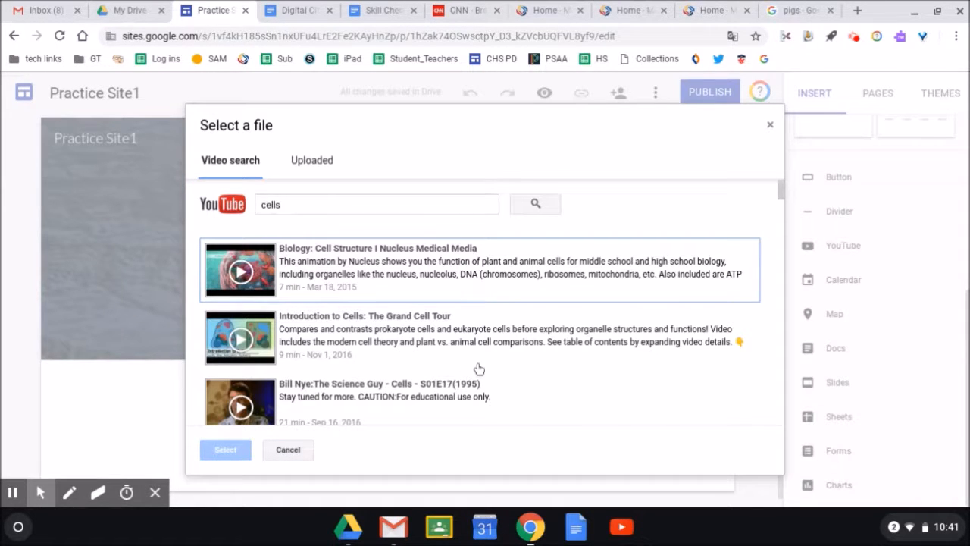
left_click(347, 267)
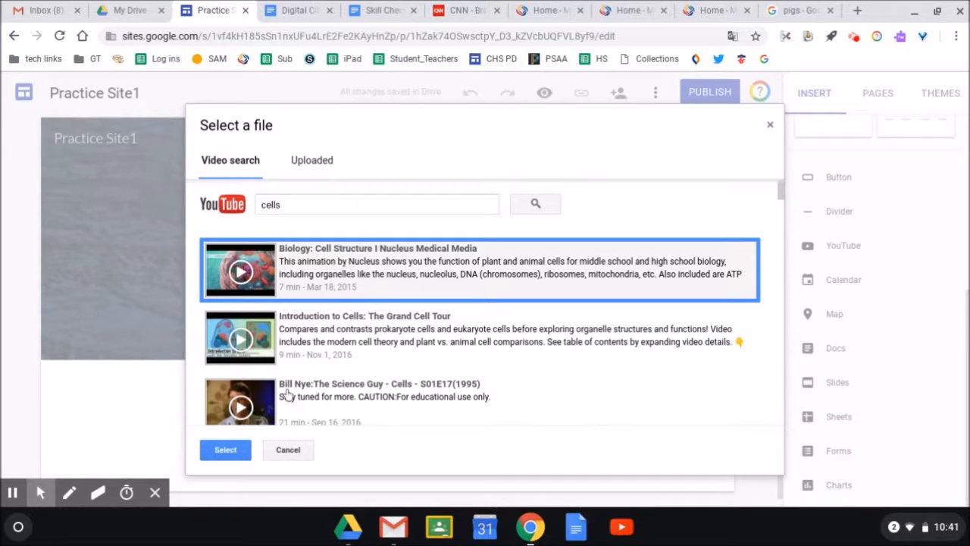
left_click(229, 450)
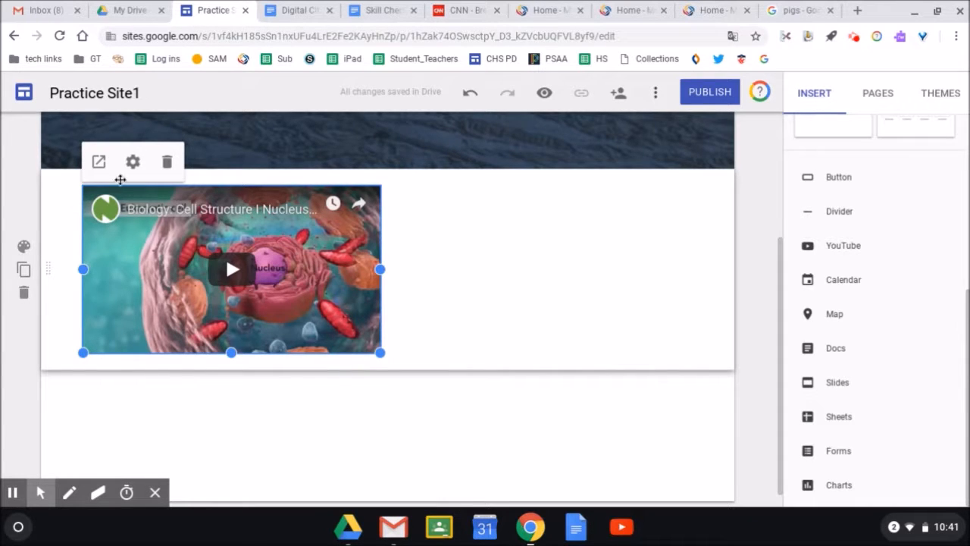
left_click(134, 163)
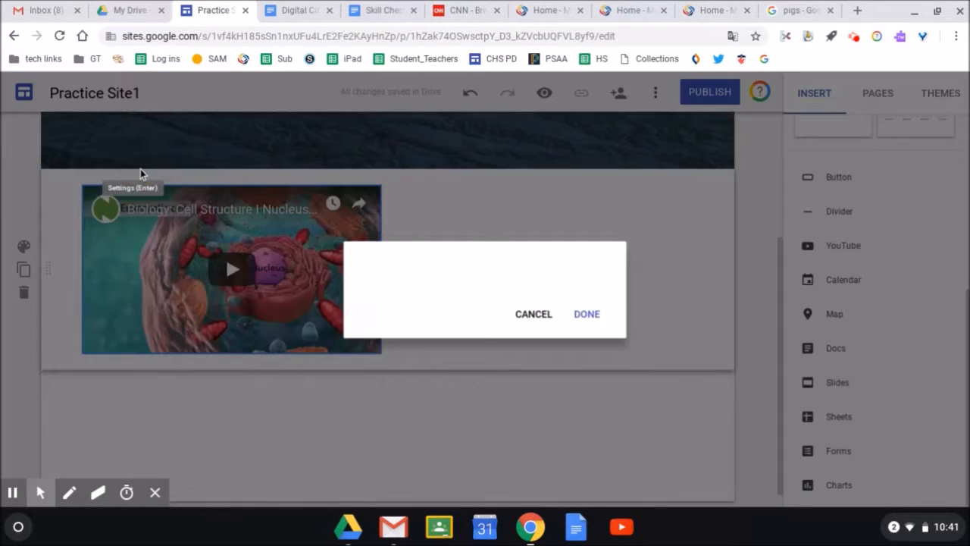
left_click(587, 387)
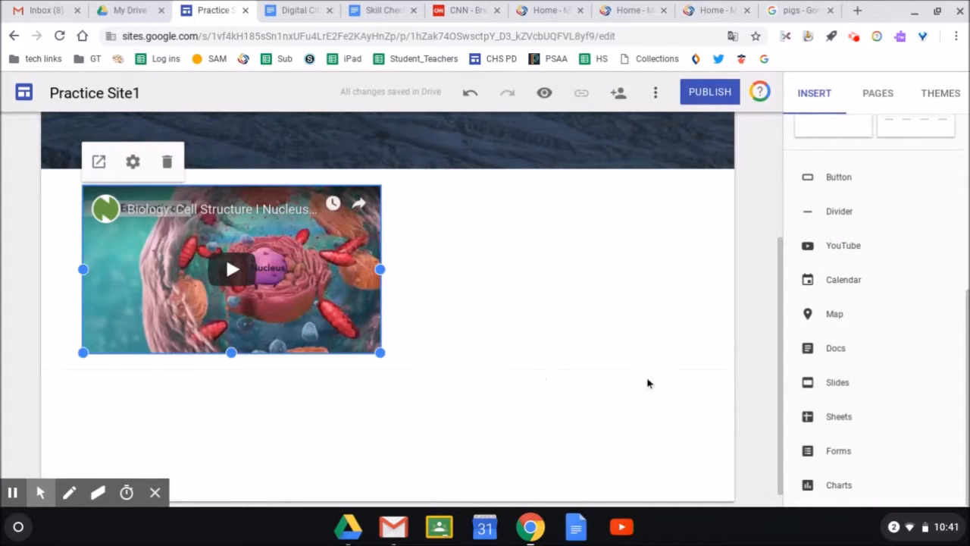
Embed the YouTube video 'Introduction to Cells: The Grand Cell Tour' from a 'cells' search.
left_click(850, 250)
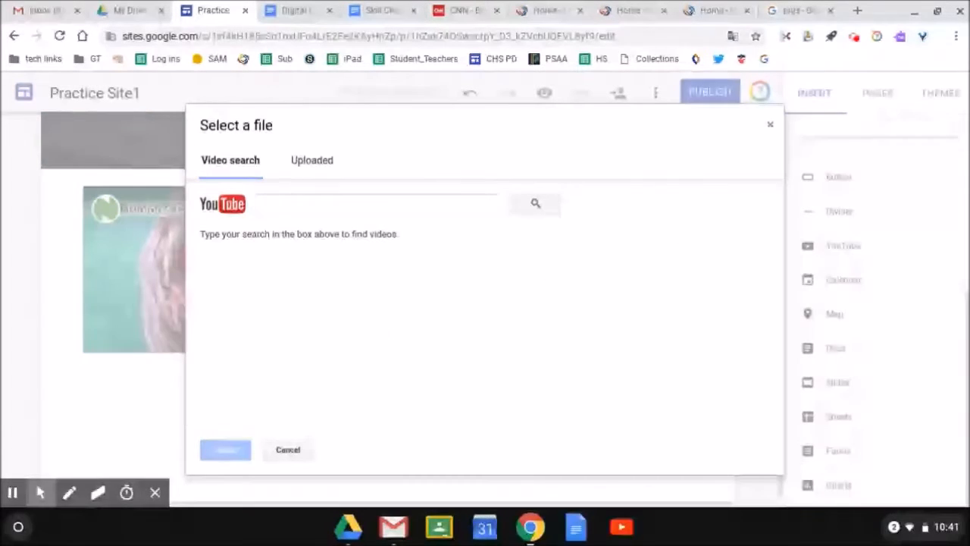
left_click(346, 210)
type("cells")
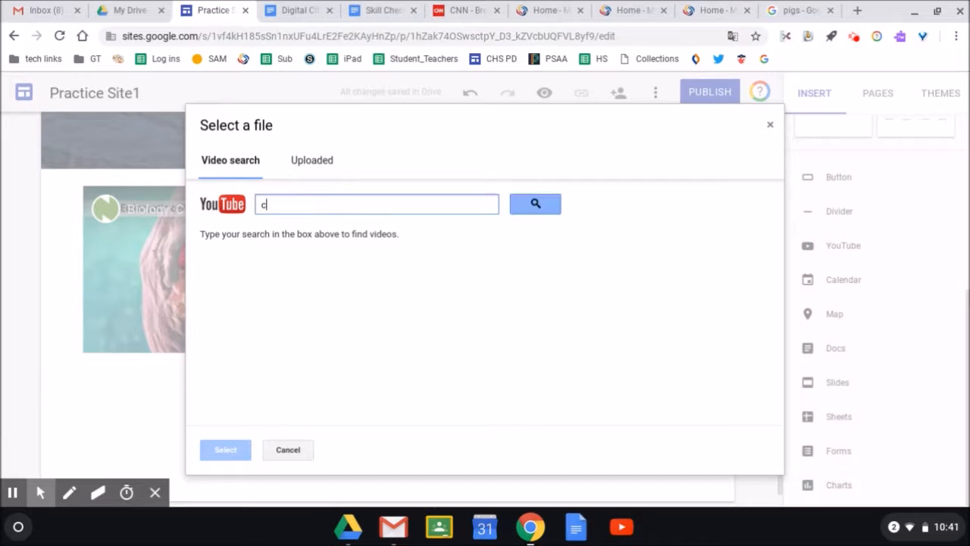
key("Return")
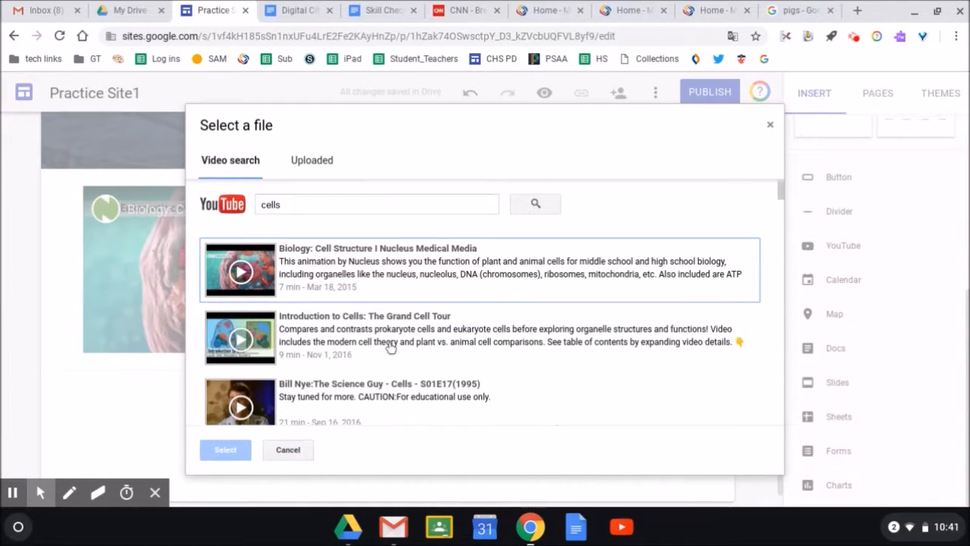
left_click(368, 312)
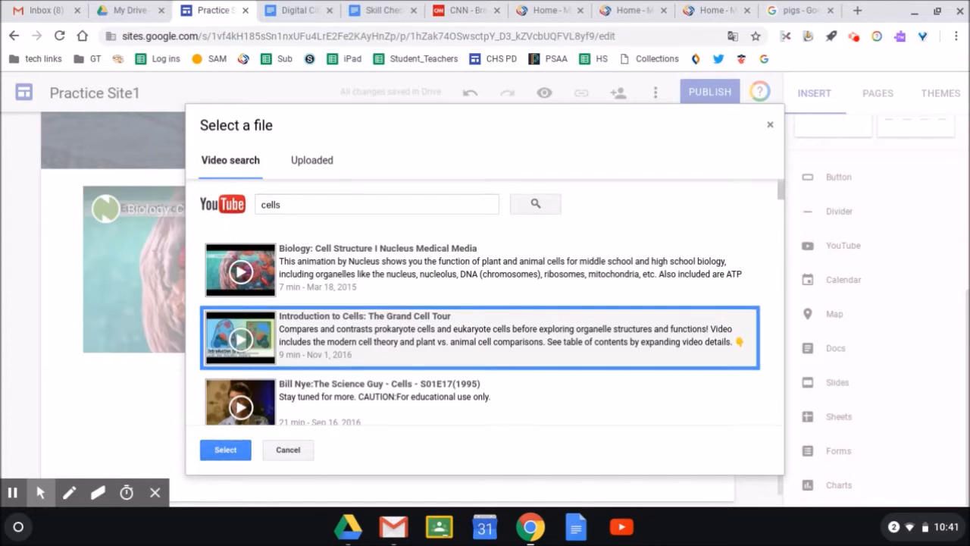
left_click(220, 450)
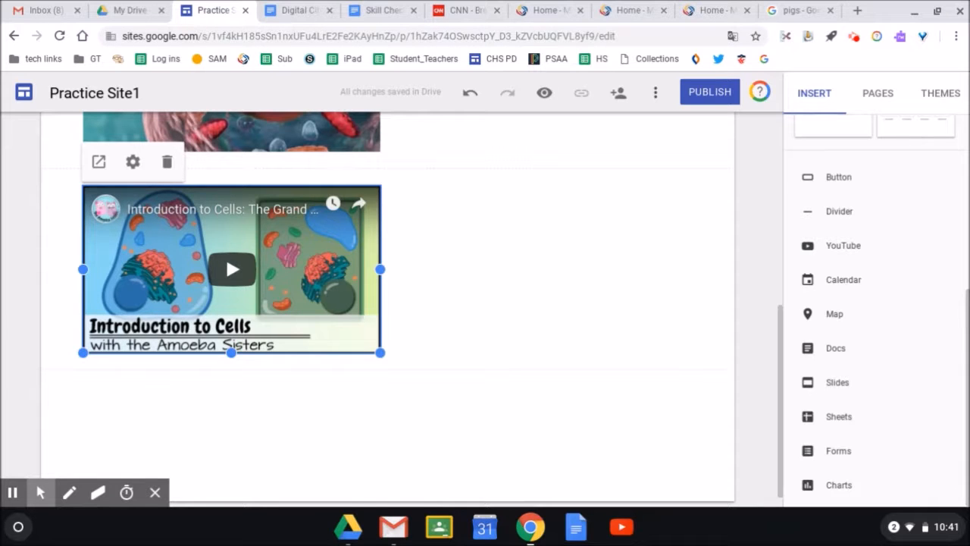
Move the Grand Cell Tour video beside the first cell video.
scroll(637, 467, "up", 2)
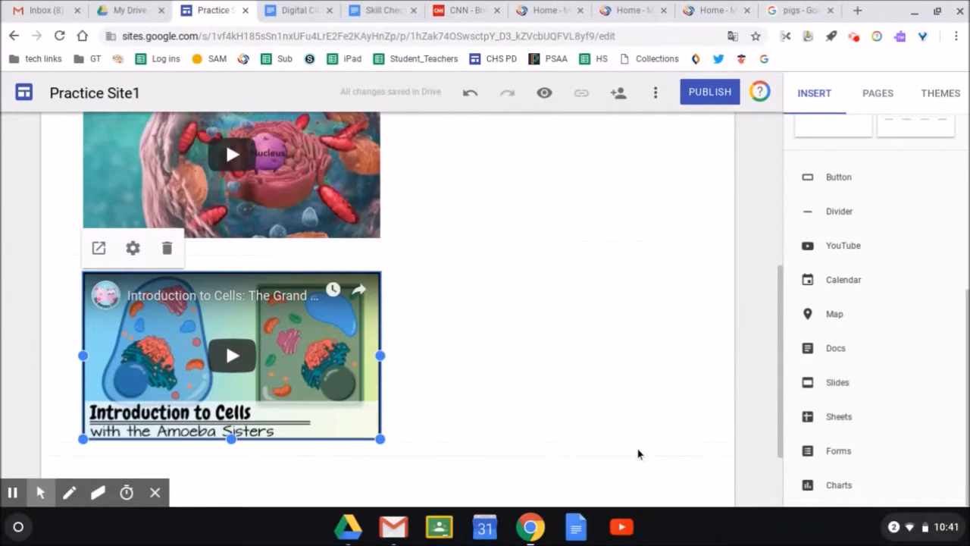
scroll(648, 438, "up", 1)
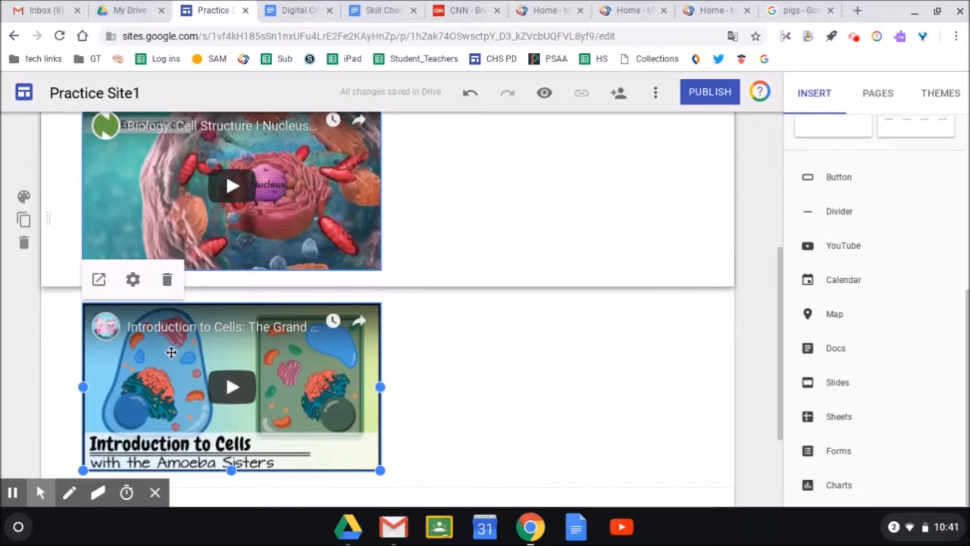
left_click(217, 362)
left_click_drag(243, 351, 495, 175)
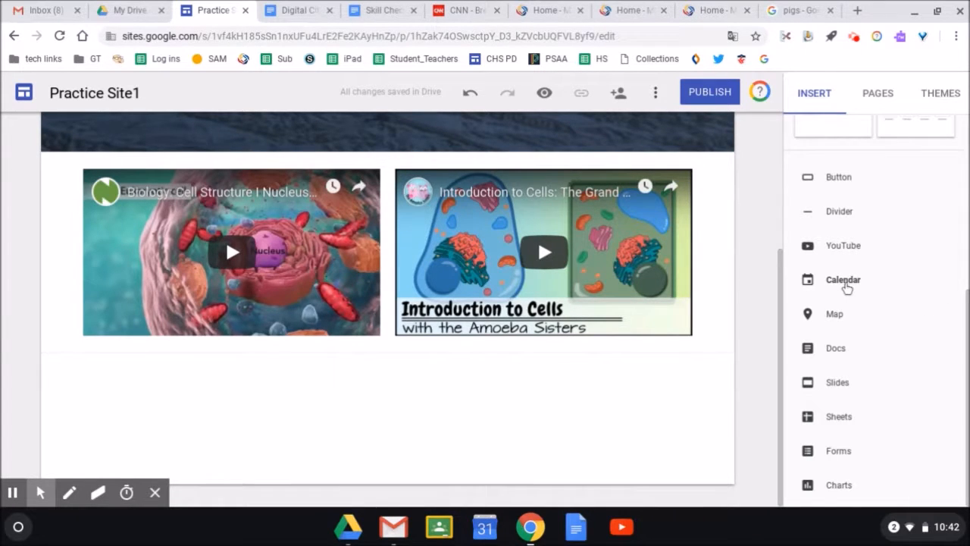
Embed the teacher's personal Google Calendar below the videos with View Mode set to Month.
left_click(844, 280)
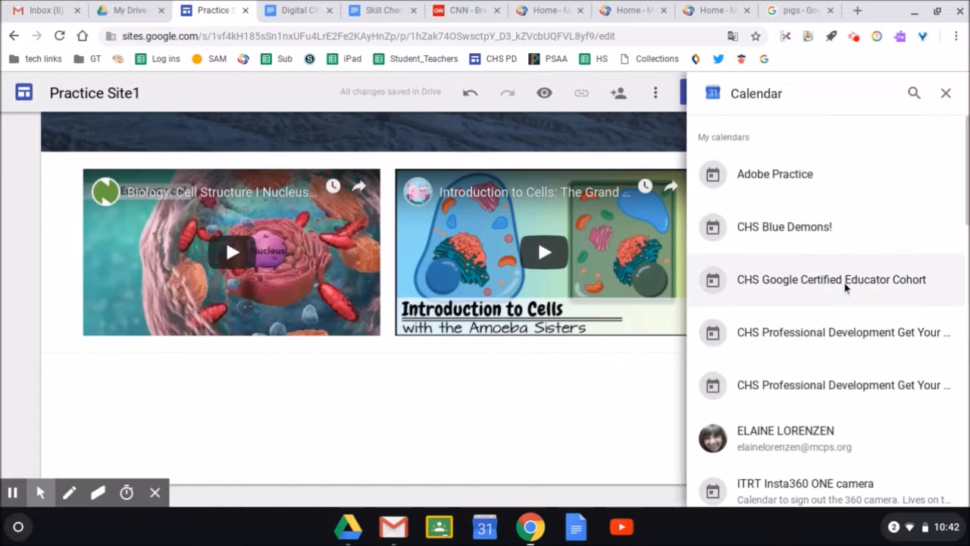
left_click(768, 447)
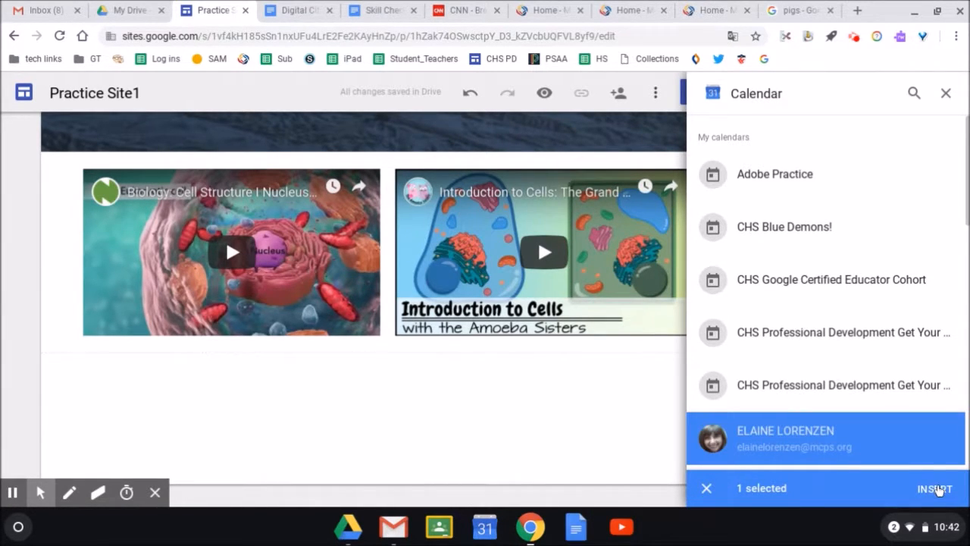
left_click(937, 488)
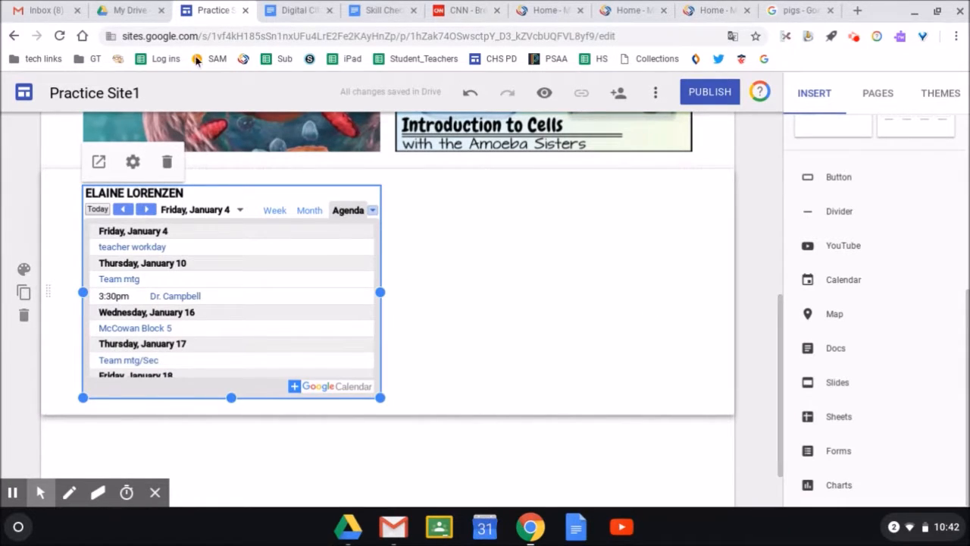
left_click(133, 162)
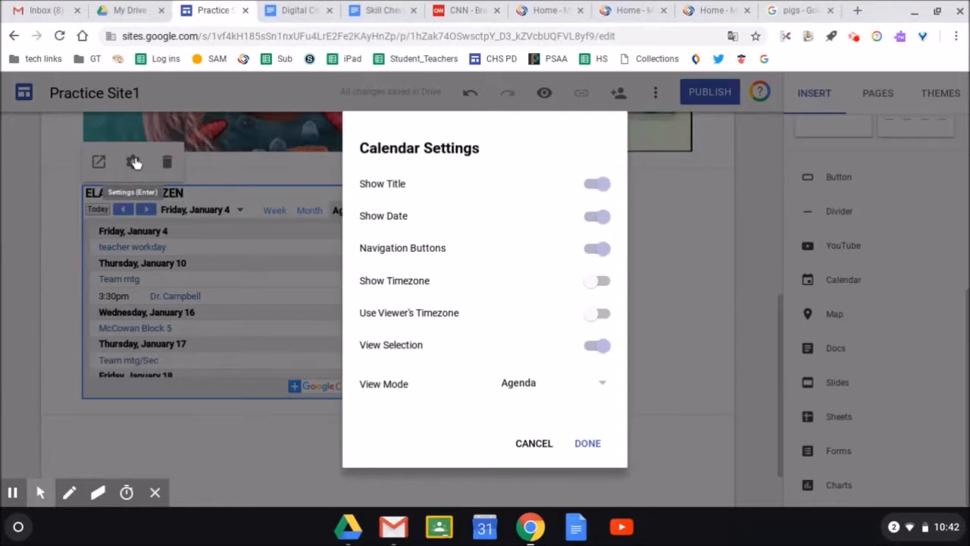
left_click(608, 387)
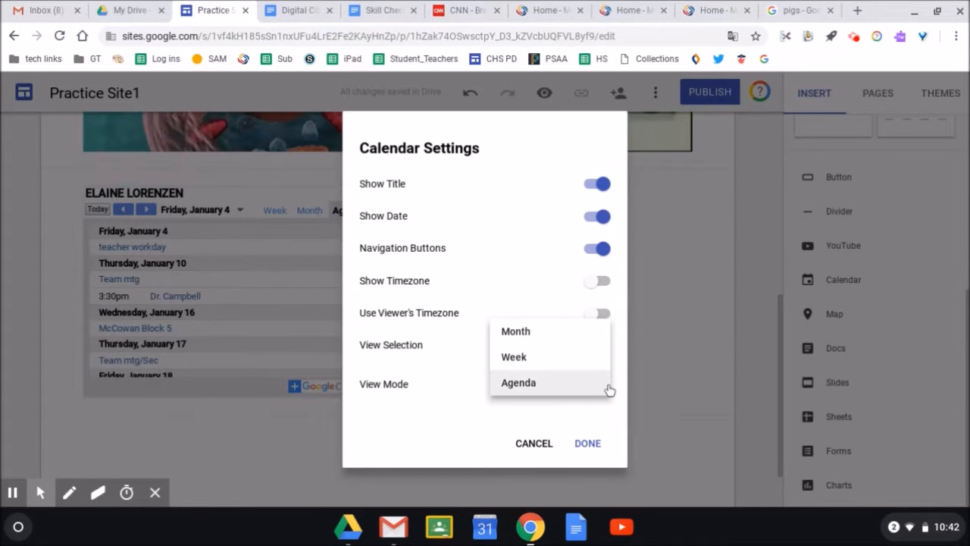
left_click(542, 335)
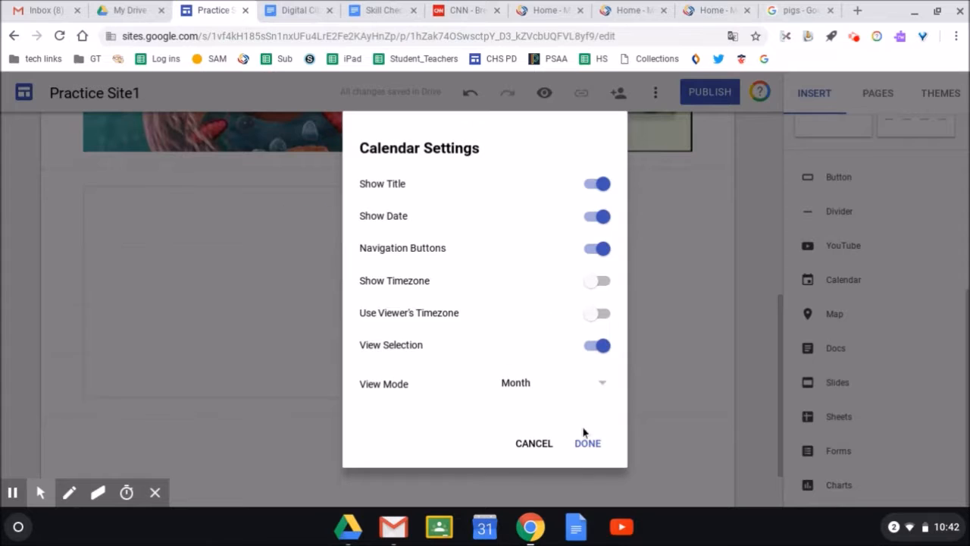
left_click(587, 443)
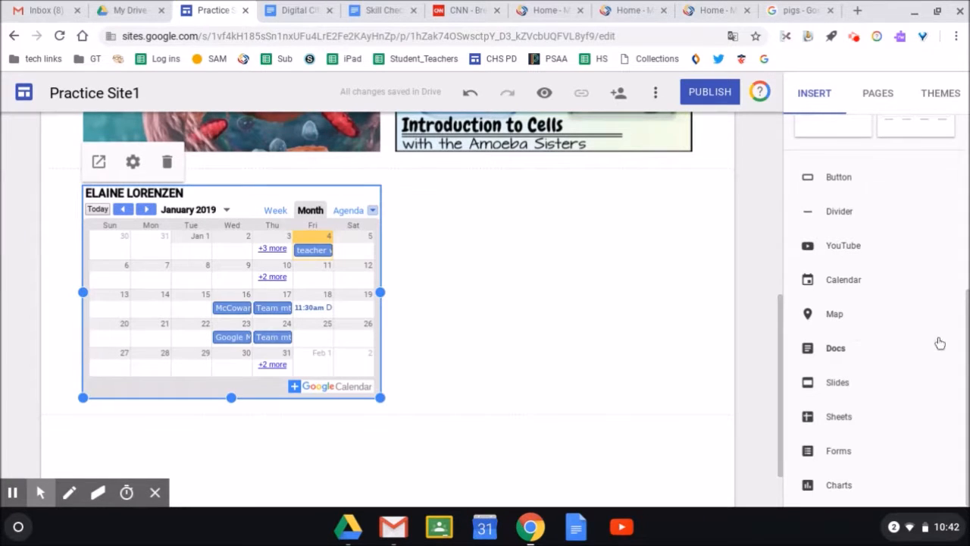
left_click_drag(780, 346, 762, 138)
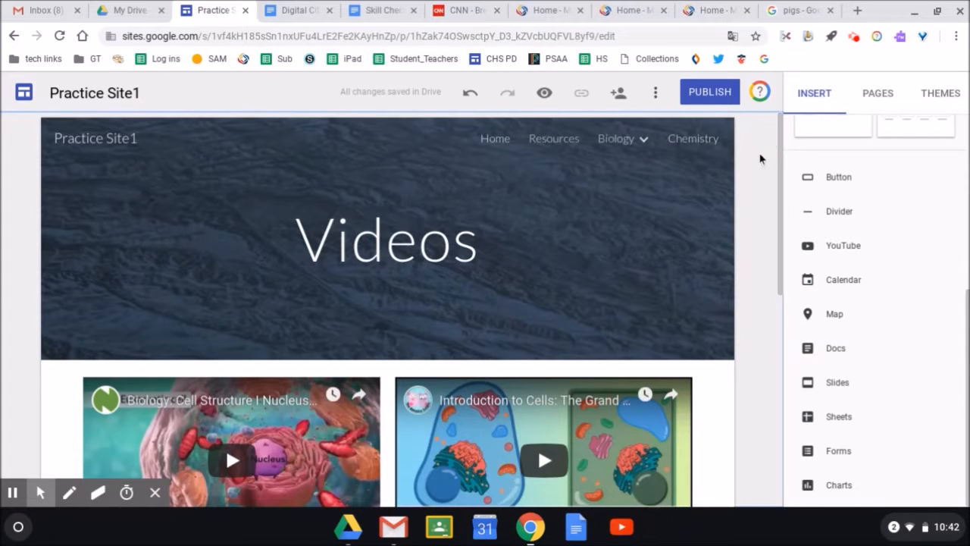
On the Chemistry page, embed the 'Skill Checklist - Google Certified Educator Level 1' doc.
left_click(697, 142)
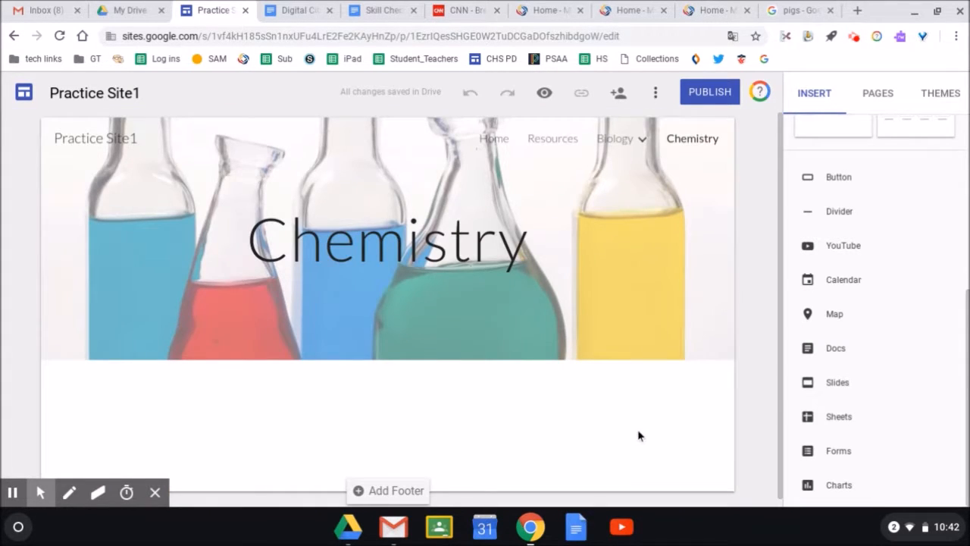
left_click(834, 352)
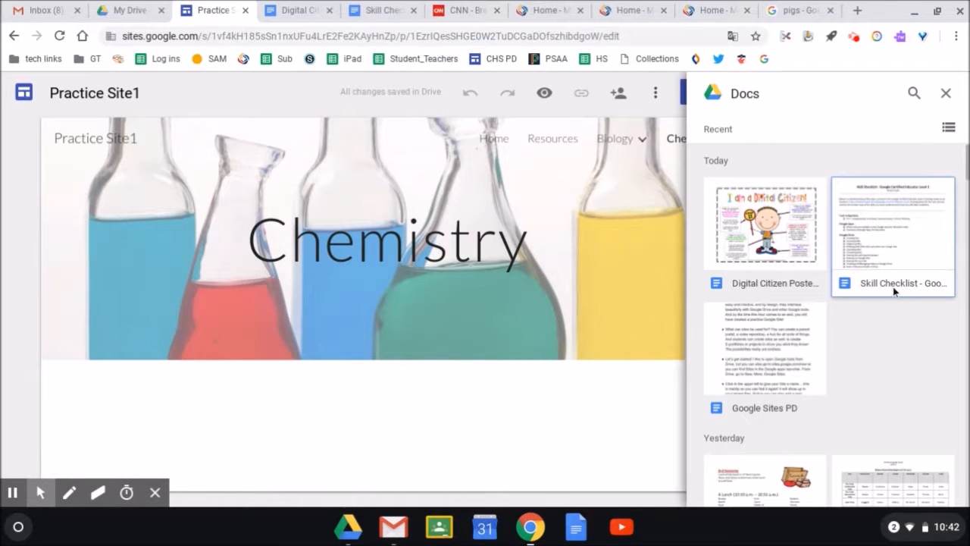
left_click(948, 127)
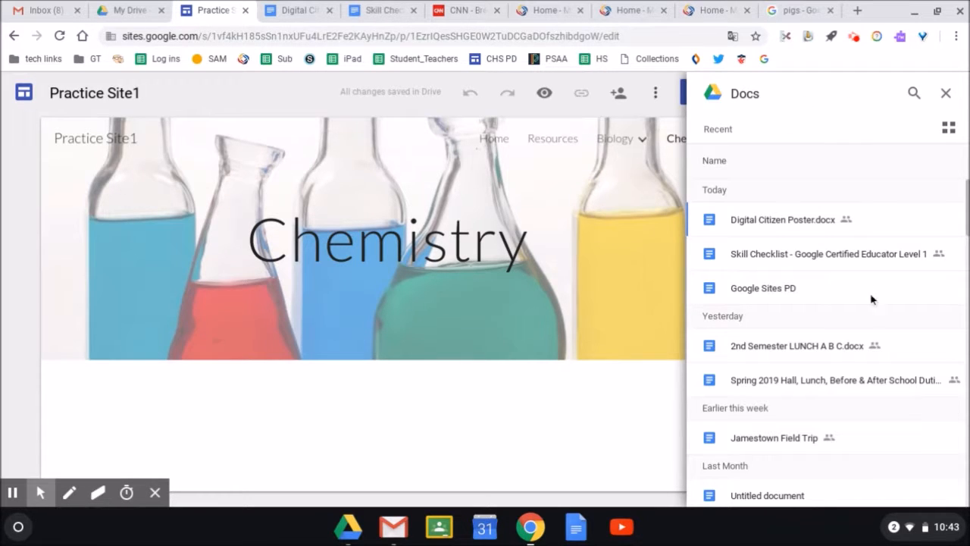
left_click(836, 262)
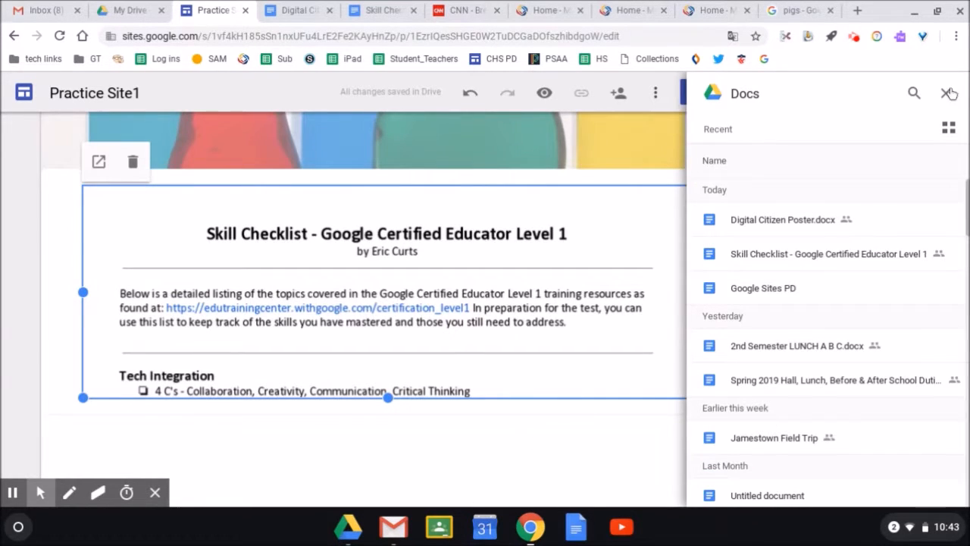
Narrow the Skill Checklist embed to a card, shift it right, and open it in a new tab.
left_click(948, 92)
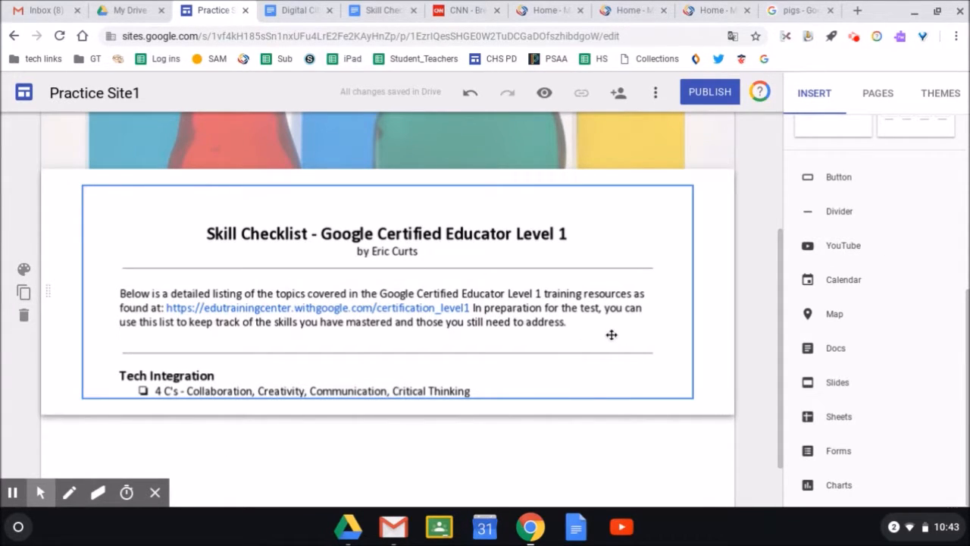
left_click(658, 362)
left_click_drag(692, 292, 202, 291)
left_click_drag(179, 296, 239, 300)
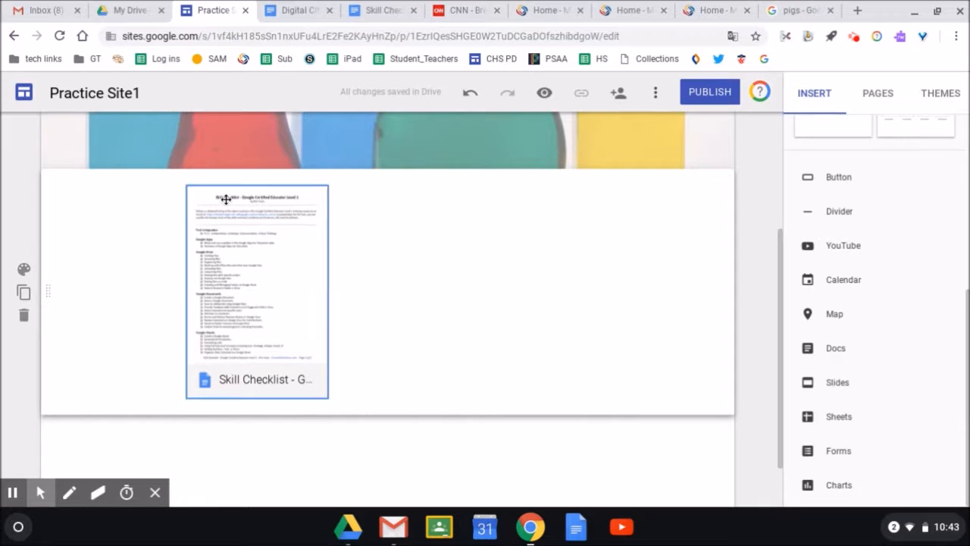
left_click(266, 260)
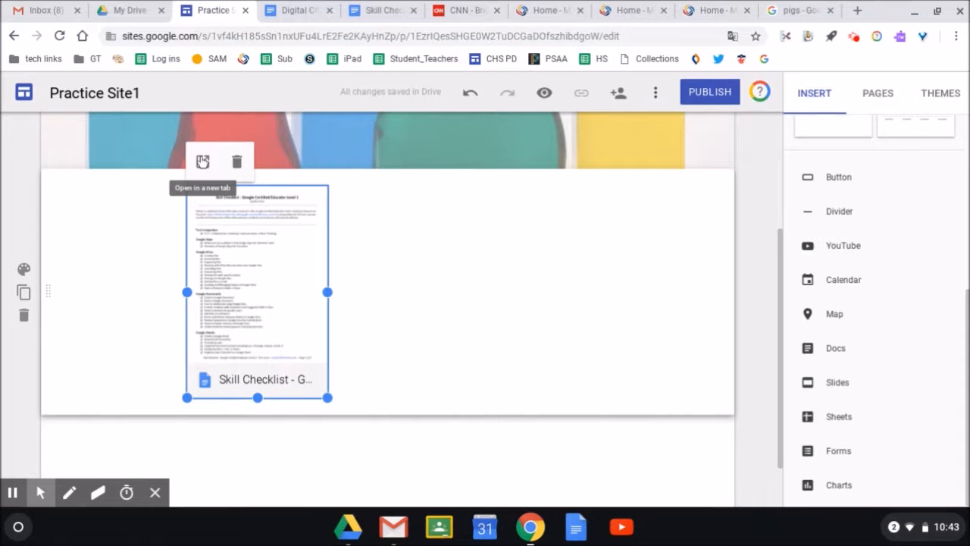
left_click(202, 163)
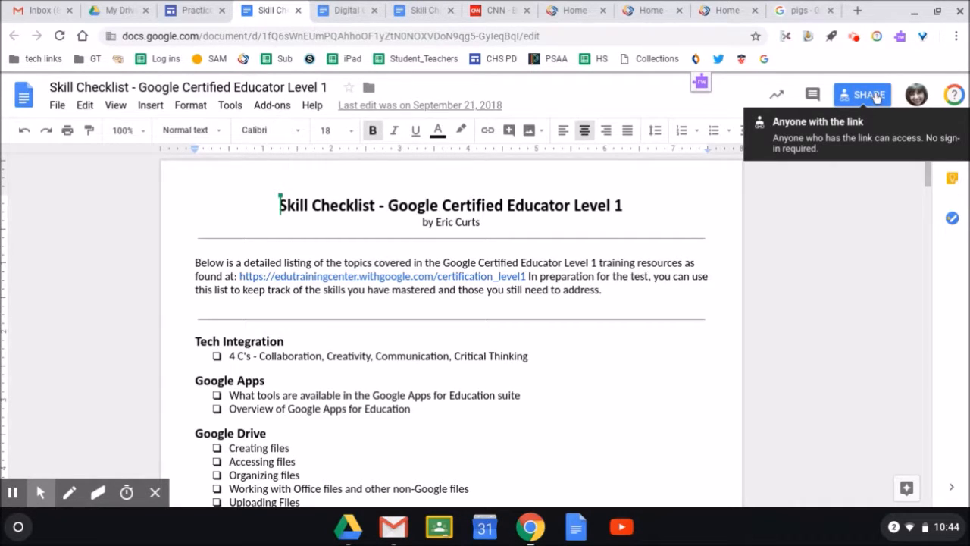
Check in the doc's advanced sharing settings that anyone with the link can view it.
left_click(874, 94)
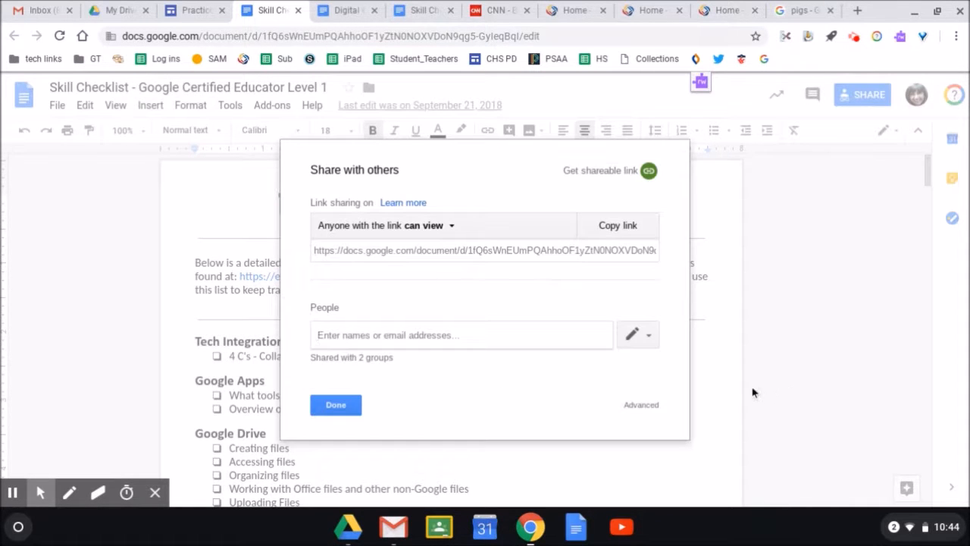
left_click(642, 408)
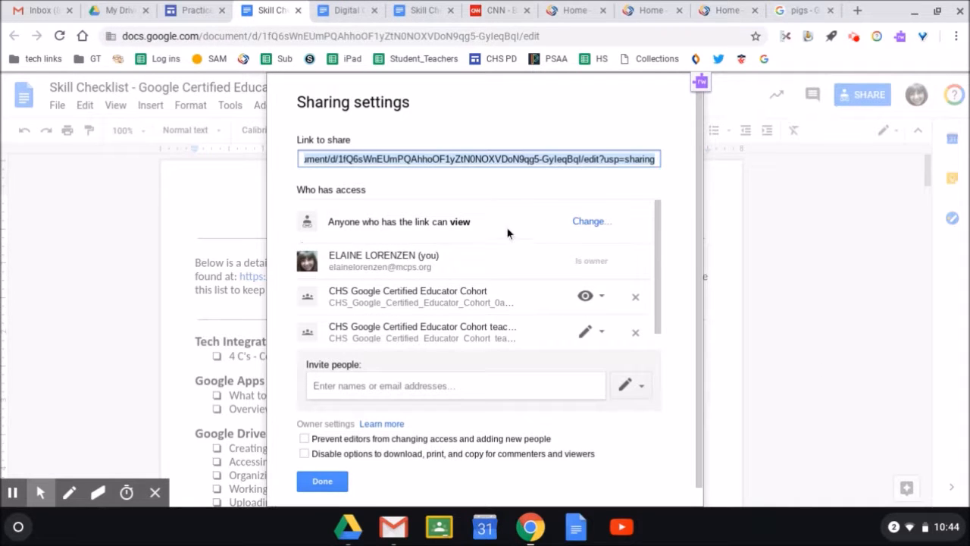
left_click(322, 482)
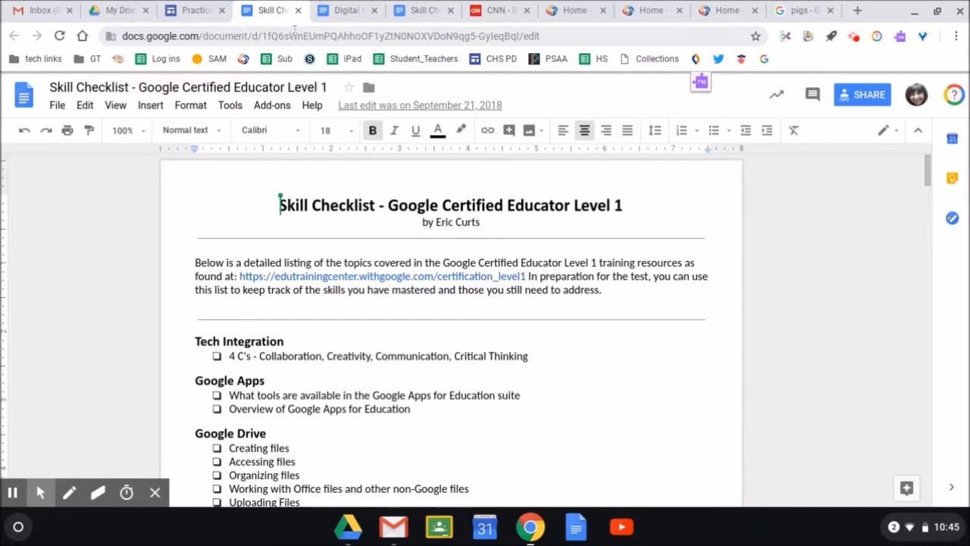
Back in Practice Site1, embed the 'CHS Google Cohort Units 6 and 7' Slides deck.
left_click(194, 10)
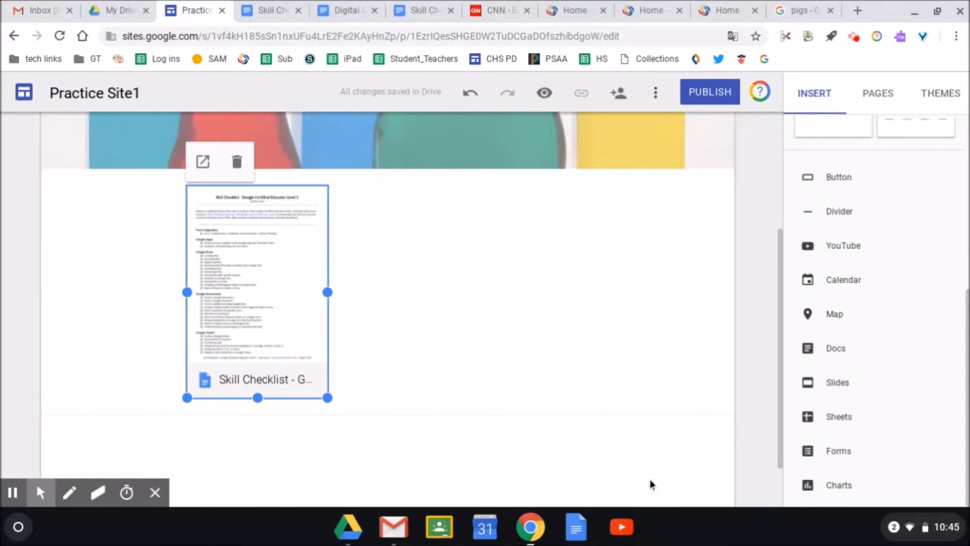
left_click(841, 385)
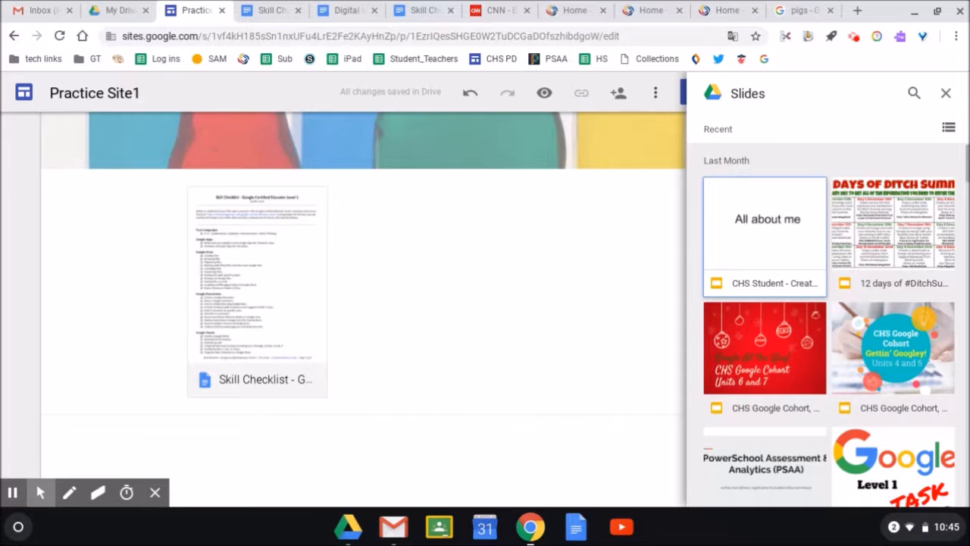
double_click(774, 349)
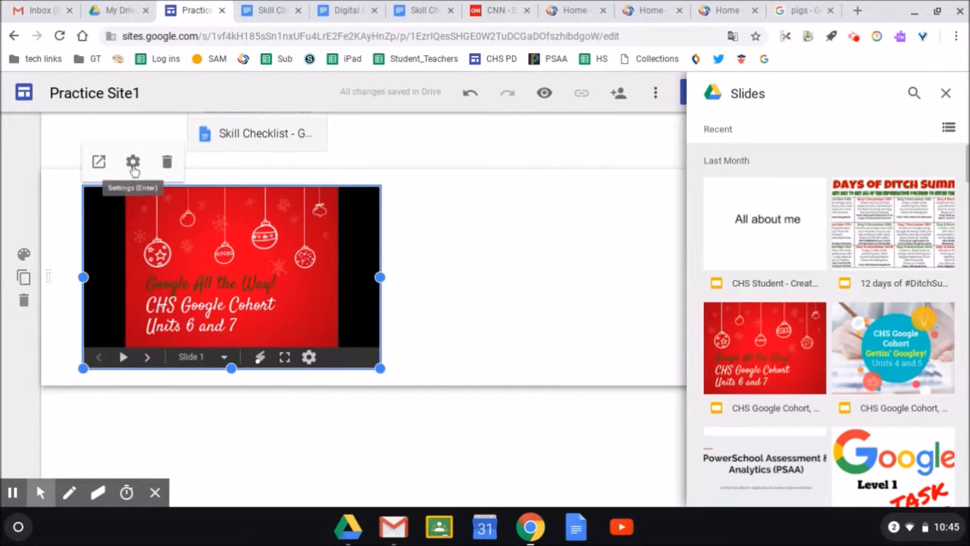
Turn on Auto Start and Loop Playback for the deck with a 5-second delay.
left_click(133, 168)
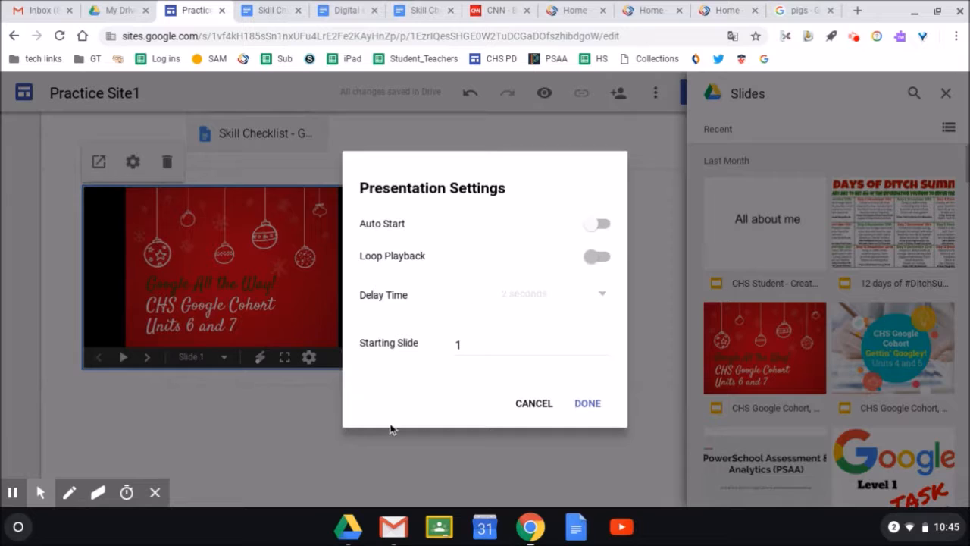
left_click(595, 226)
left_click(591, 259)
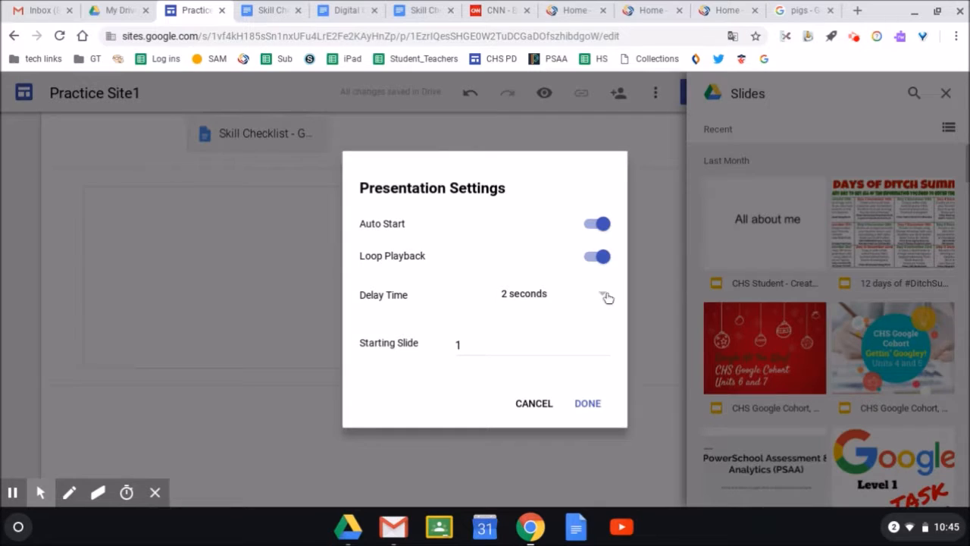
left_click(607, 295)
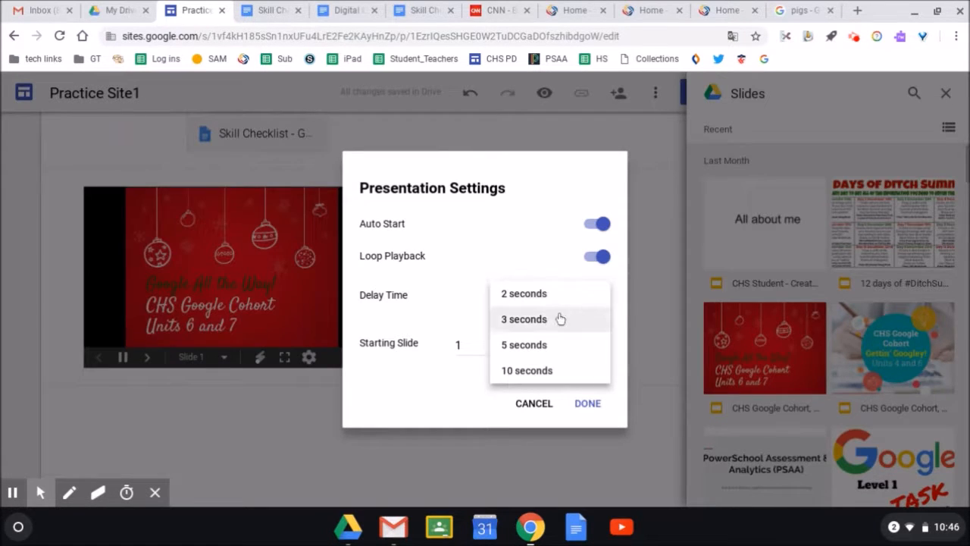
left_click(544, 346)
left_click(587, 403)
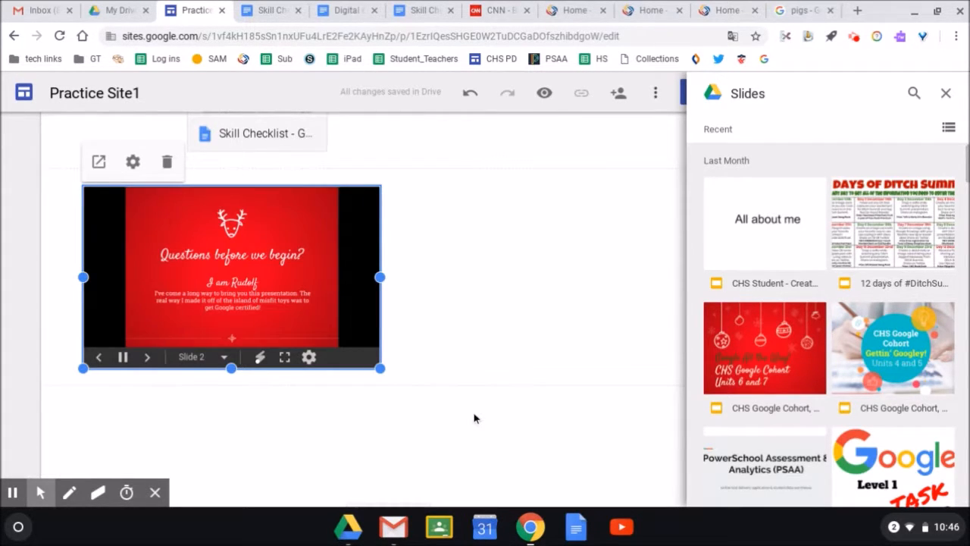
Close the Slides picker and scroll back up the Insert sidebar.
left_click(946, 96)
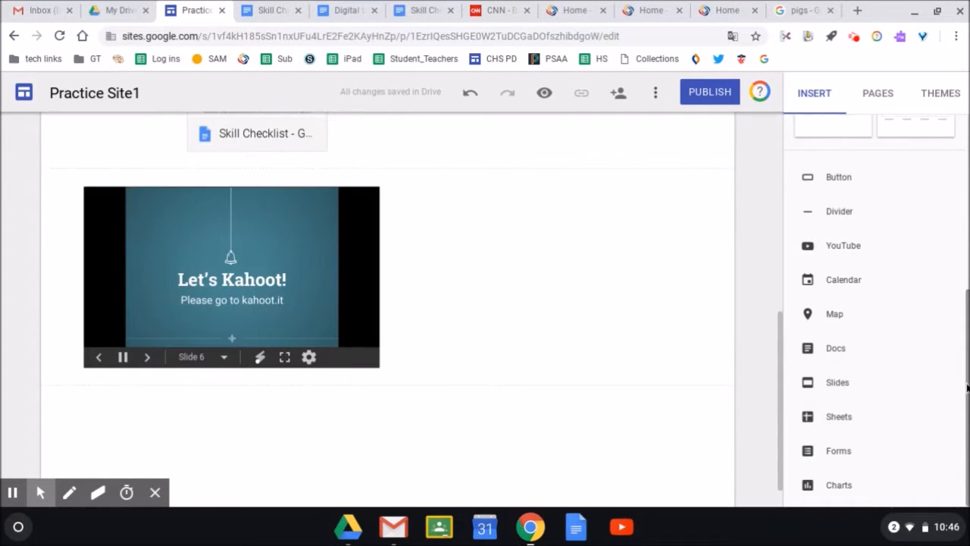
scroll(959, 384, "up", 5)
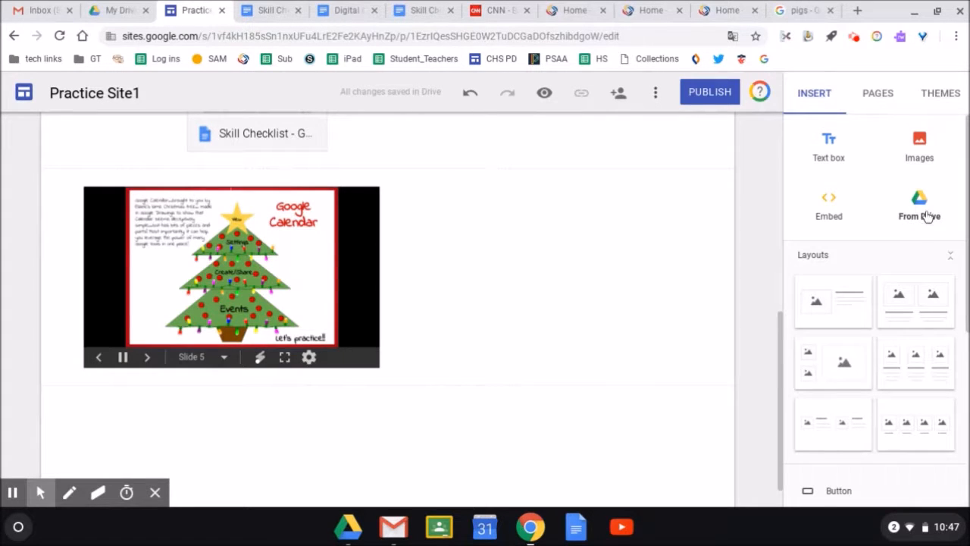
Embed the Screencastify folder from Drive as a video file list under the Slides deck.
left_click(926, 216)
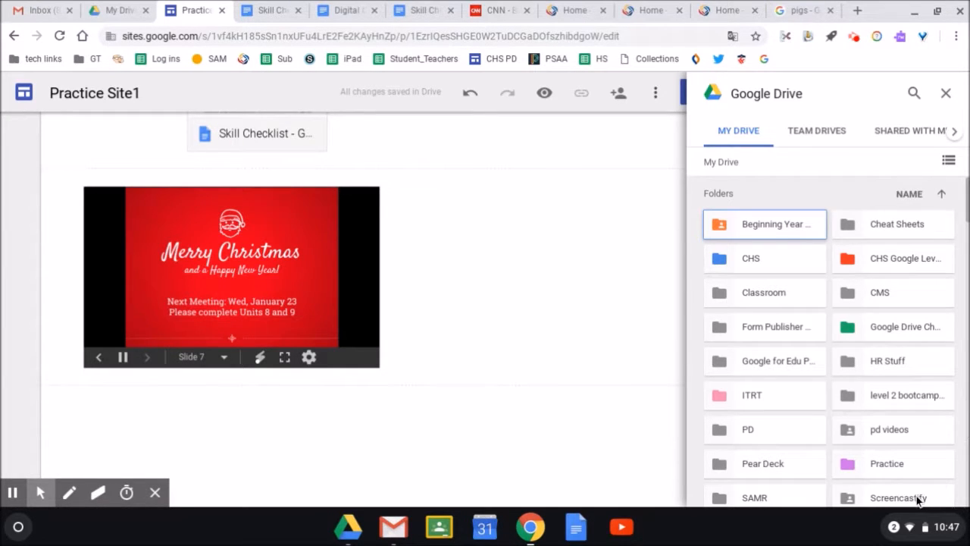
left_click(915, 497)
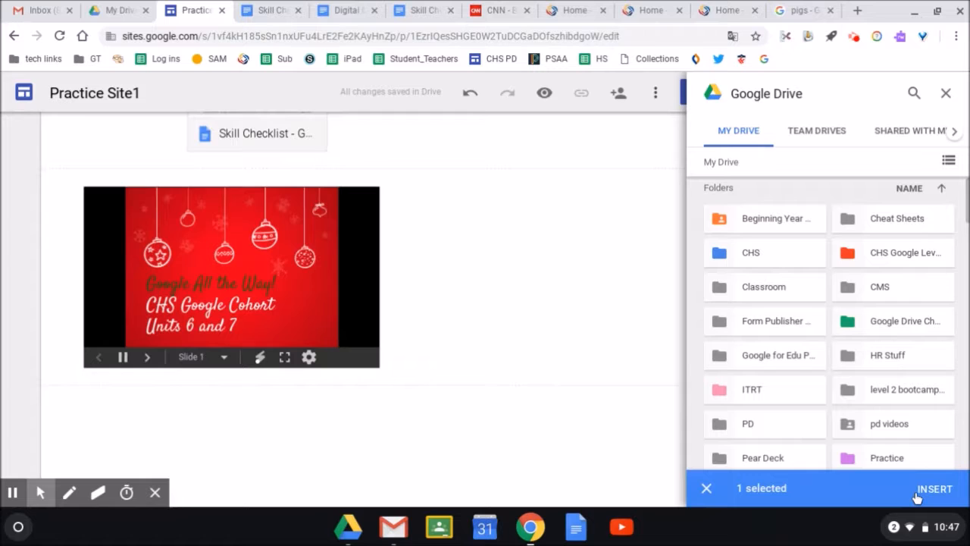
left_click(933, 489)
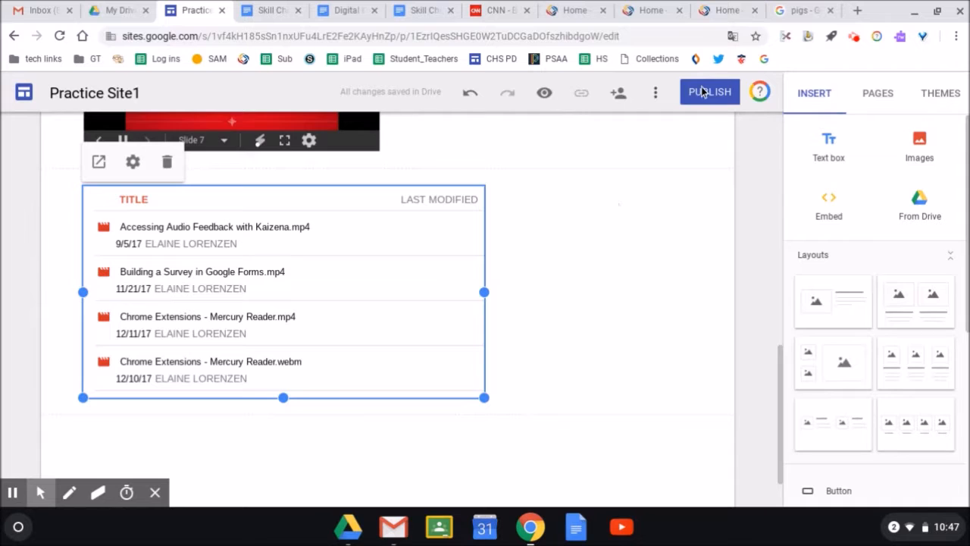
Set the practice-site1 published version's visibility to 'Anyone can find and view' and save.
left_click(656, 357)
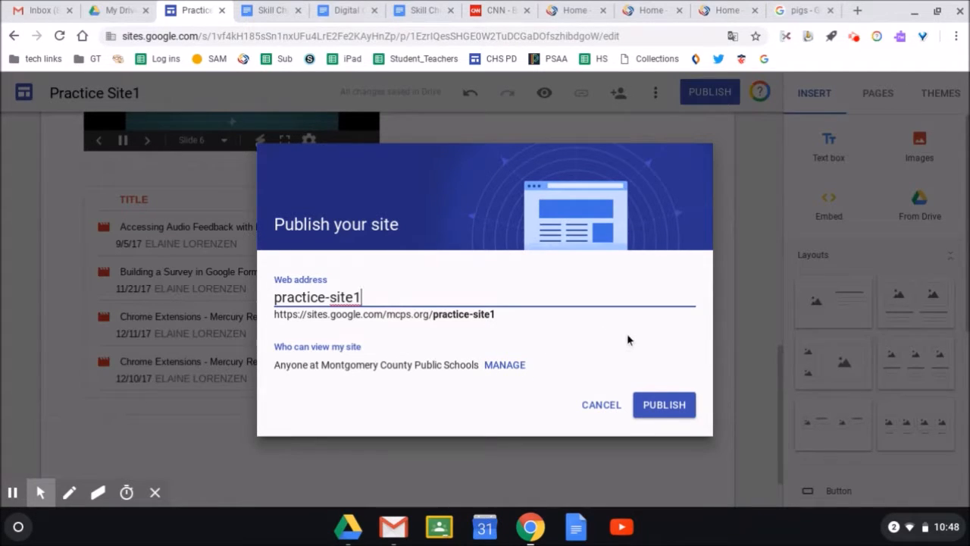
left_click(505, 366)
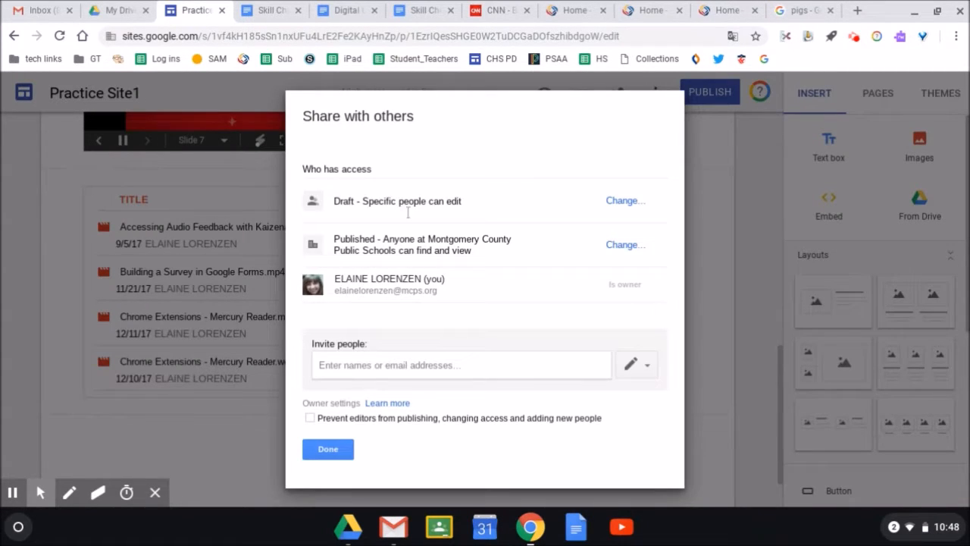
left_click(622, 247)
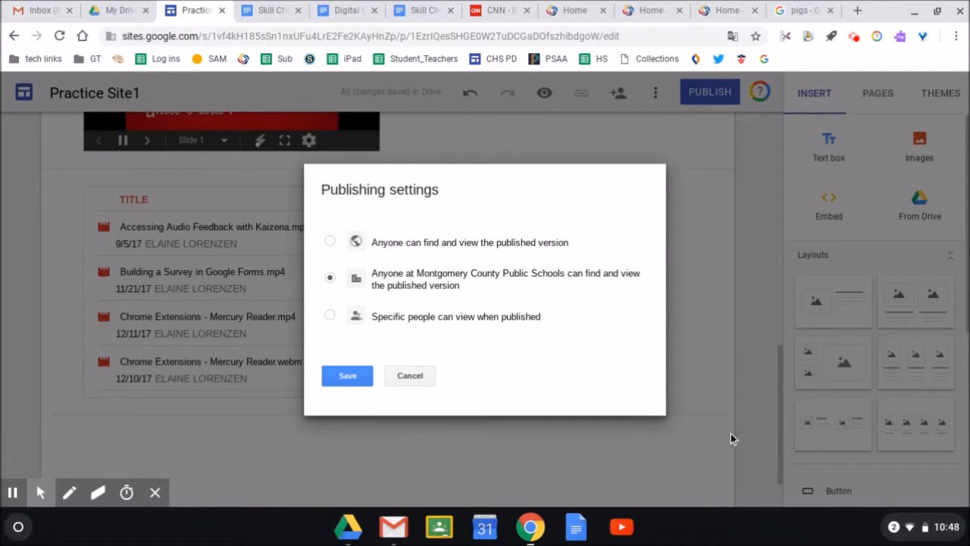
left_click(330, 240)
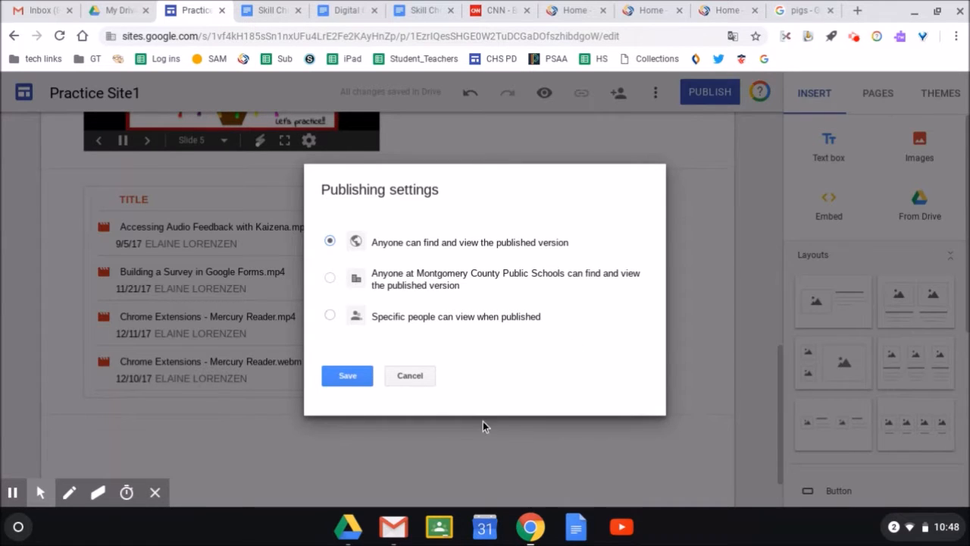
left_click(347, 375)
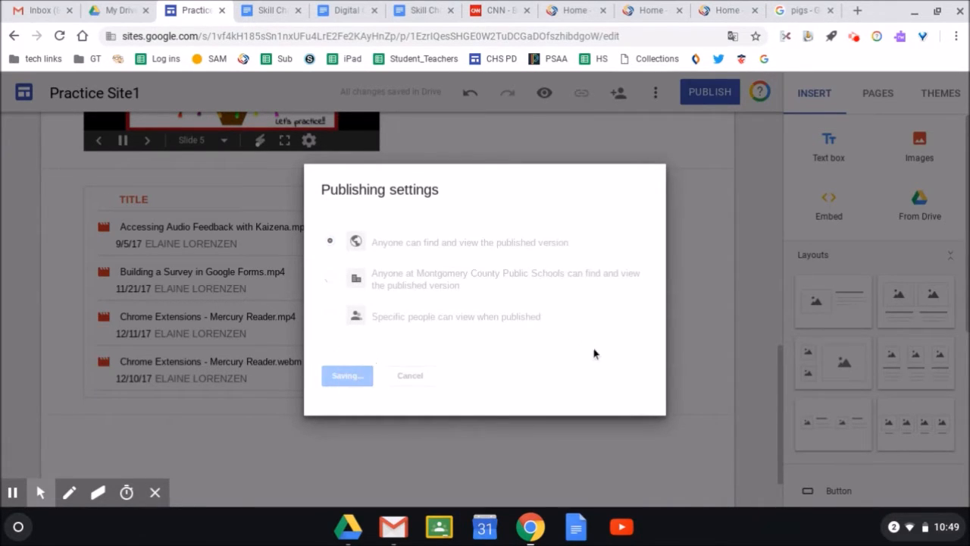
left_click(332, 451)
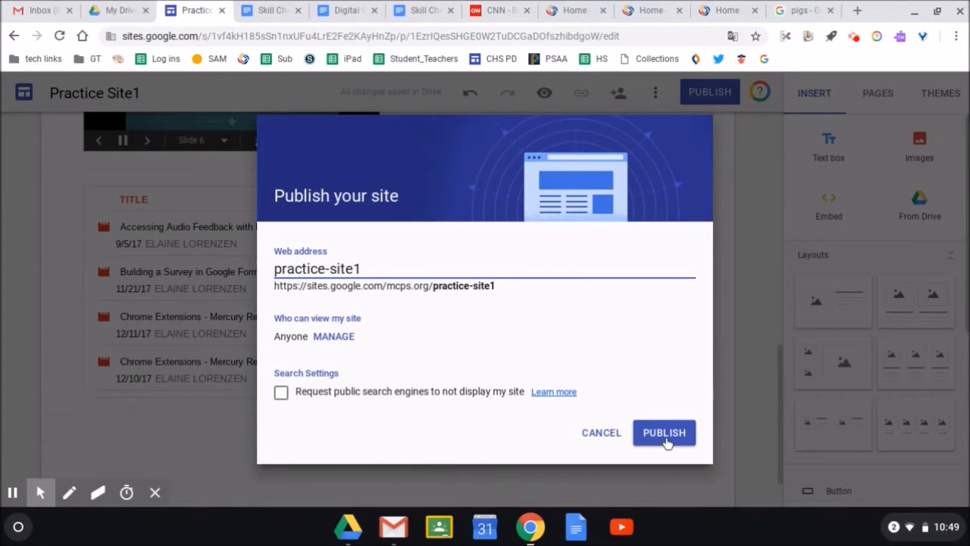
Publish Practice Site1 and open the live site's home page in a new tab.
left_click(665, 433)
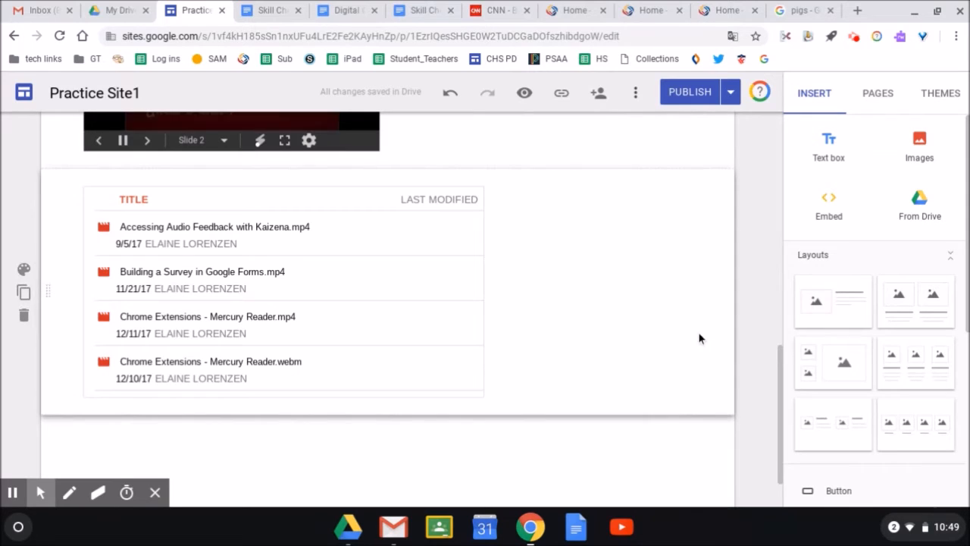
left_click(731, 95)
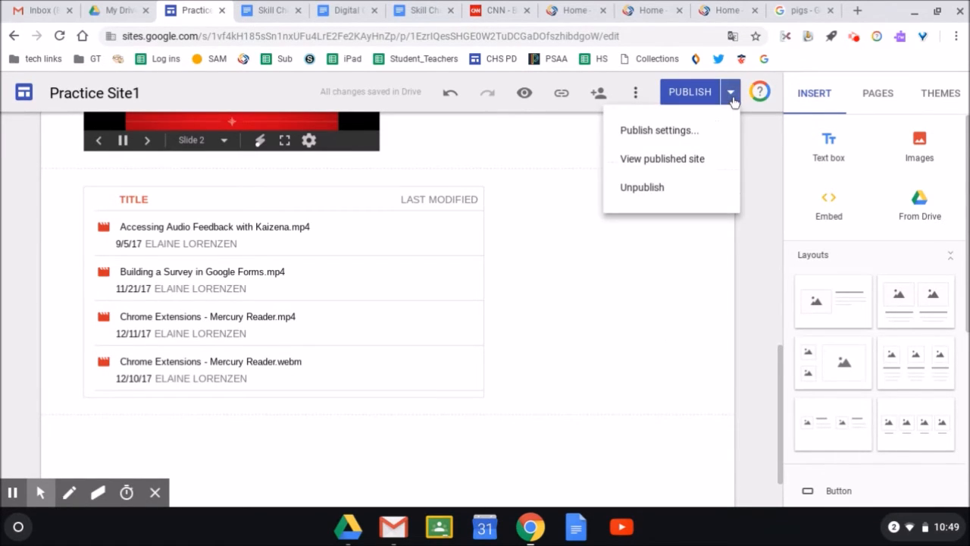
left_click(689, 161)
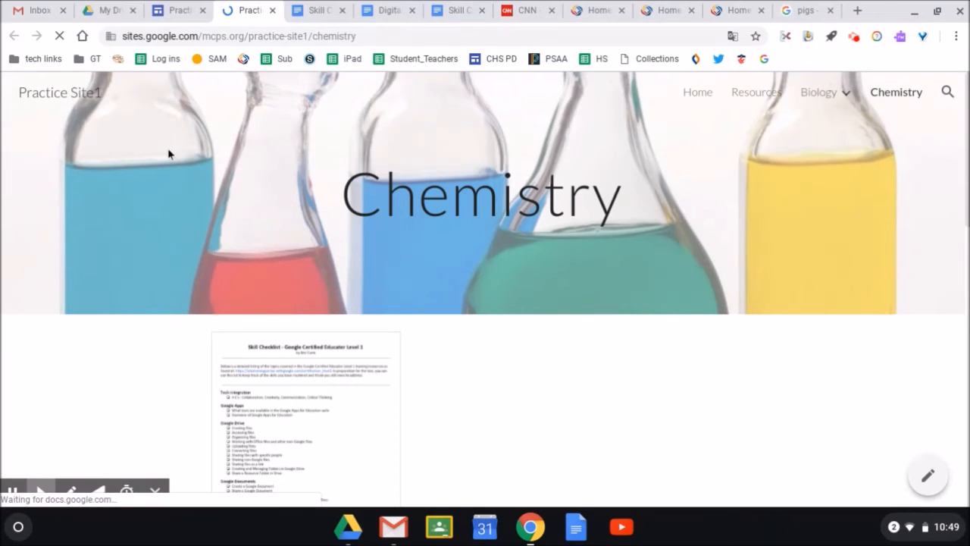
left_click(66, 97)
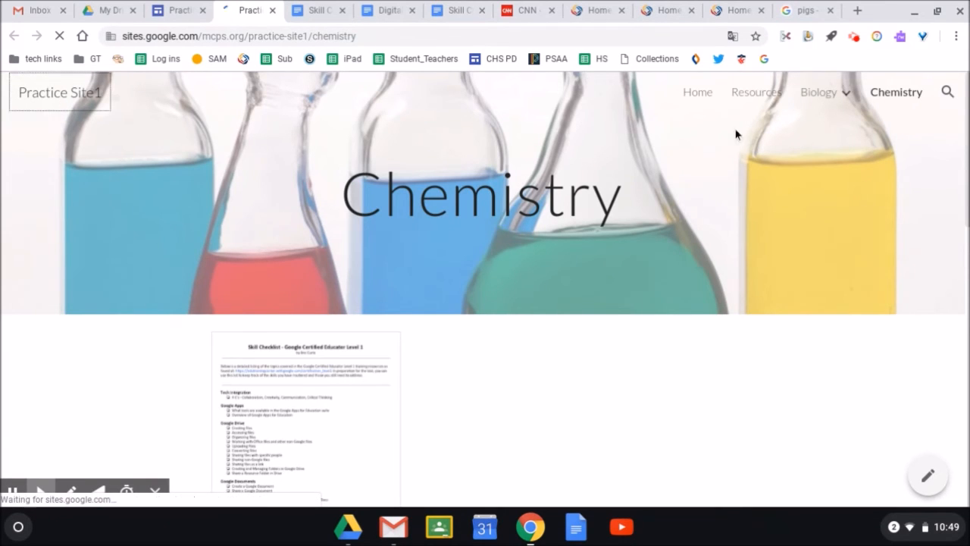